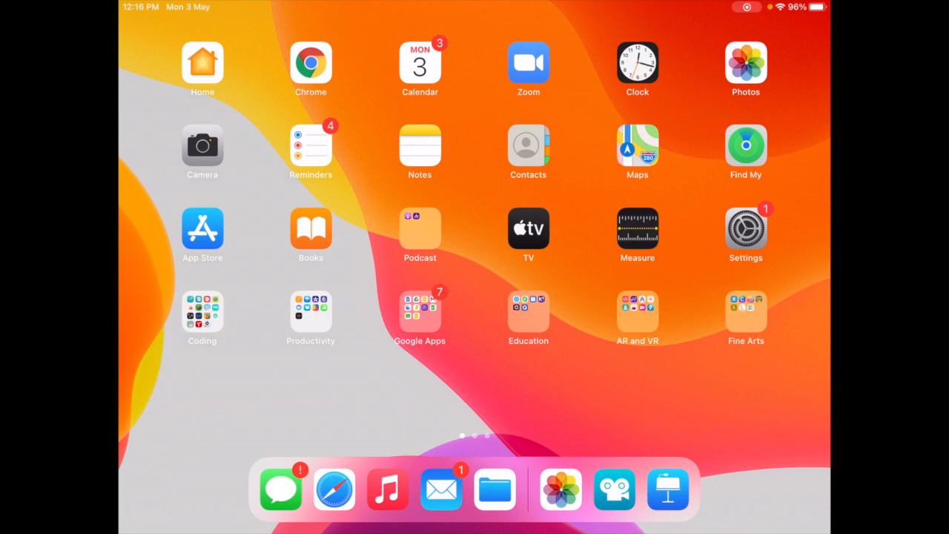
Step: Open the Productivity folder of apps on the Home Screen
left_click(311, 312)
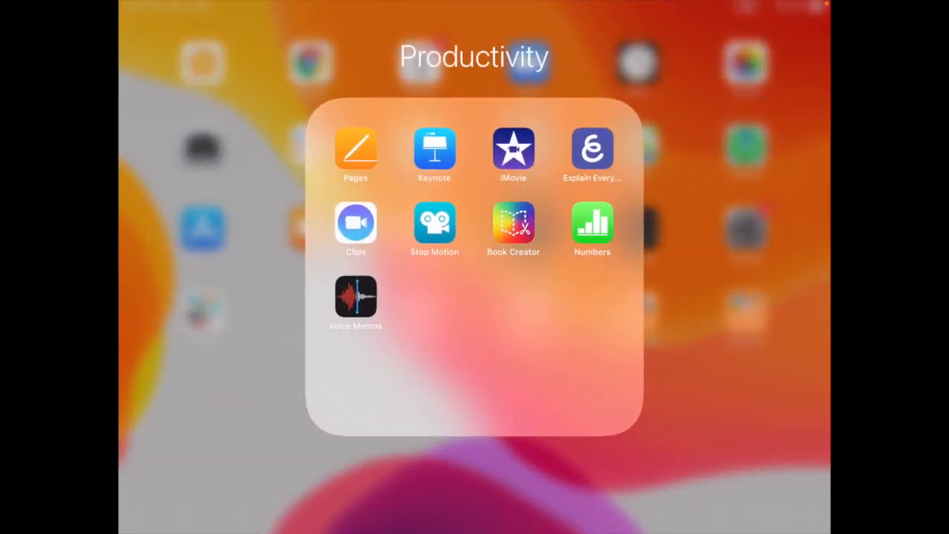
Step: Search for 'stop' and launch Stop Motion Studio to its movie library
key("Escape")
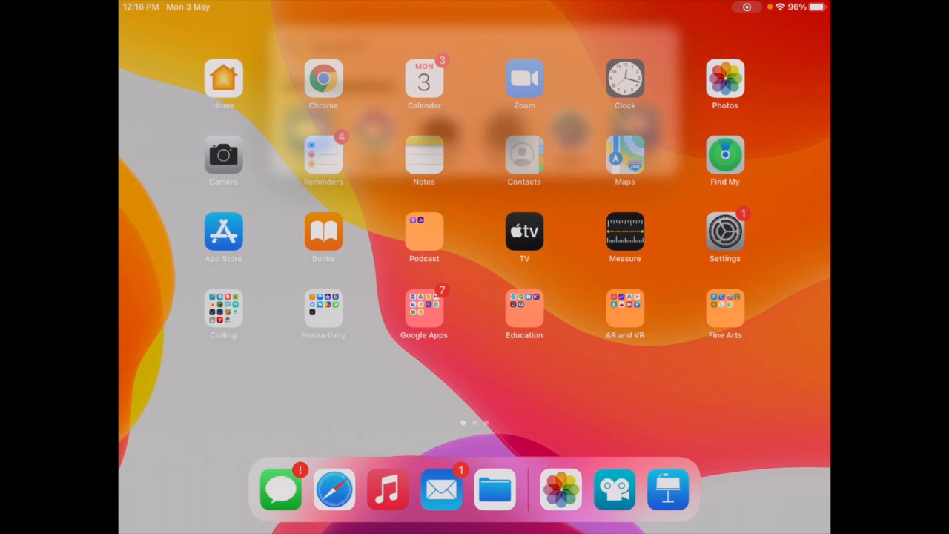
type("stop")
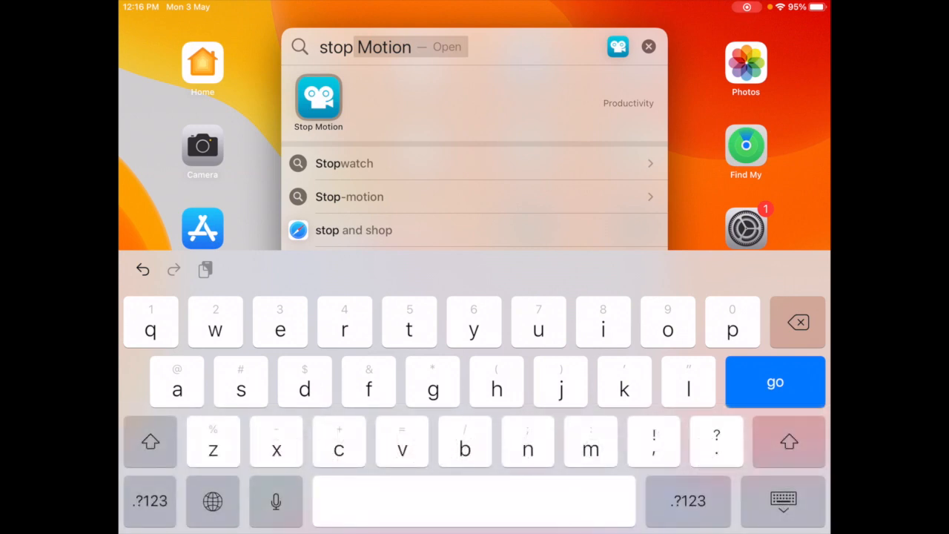
key("Return")
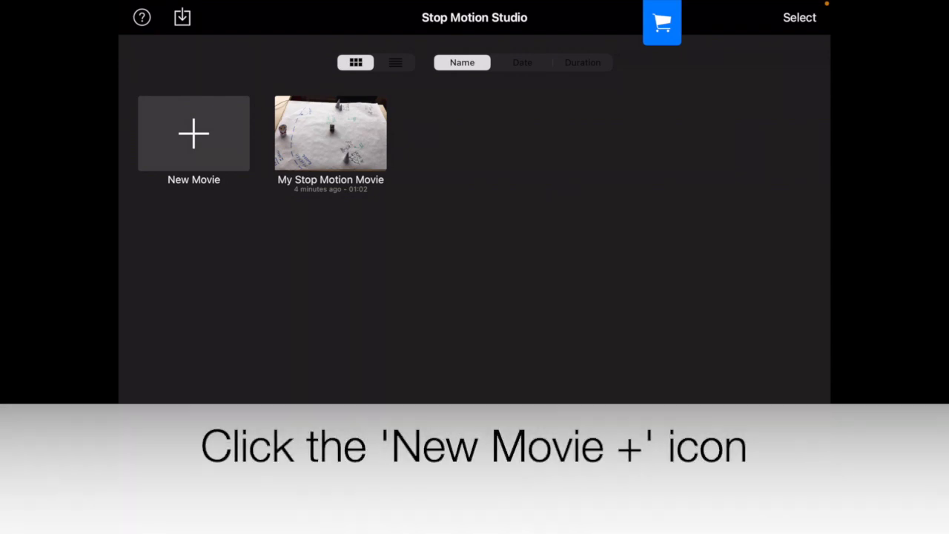
Step: Start a brand-new movie and adjust the onion-skin overlay strength over the live camera
left_click(194, 134)
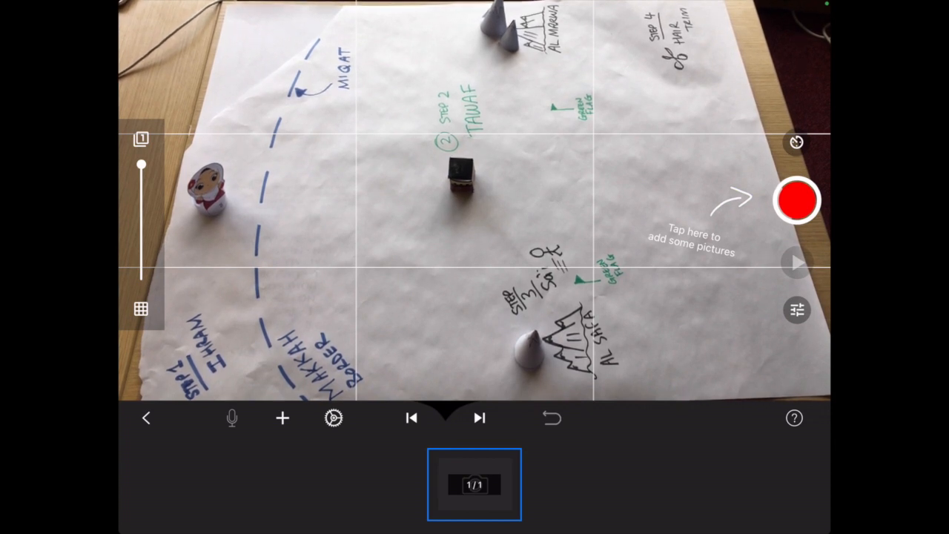
mouse_move(140, 165)
left_mouse_down()
mouse_move(141, 276)
mouse_move(140, 165)
left_mouse_up()
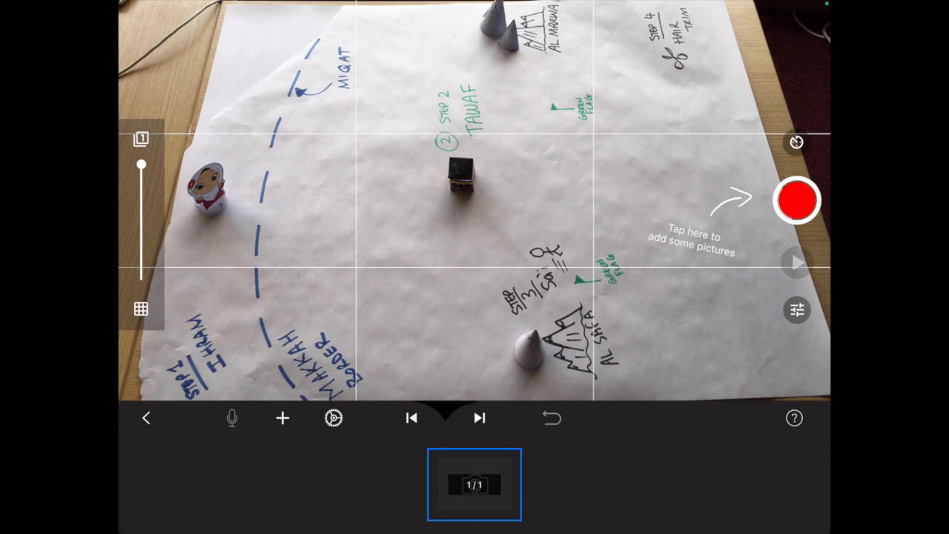
Step: Capture frames of the figure moving across the map, then play back the animation
left_click(797, 199)
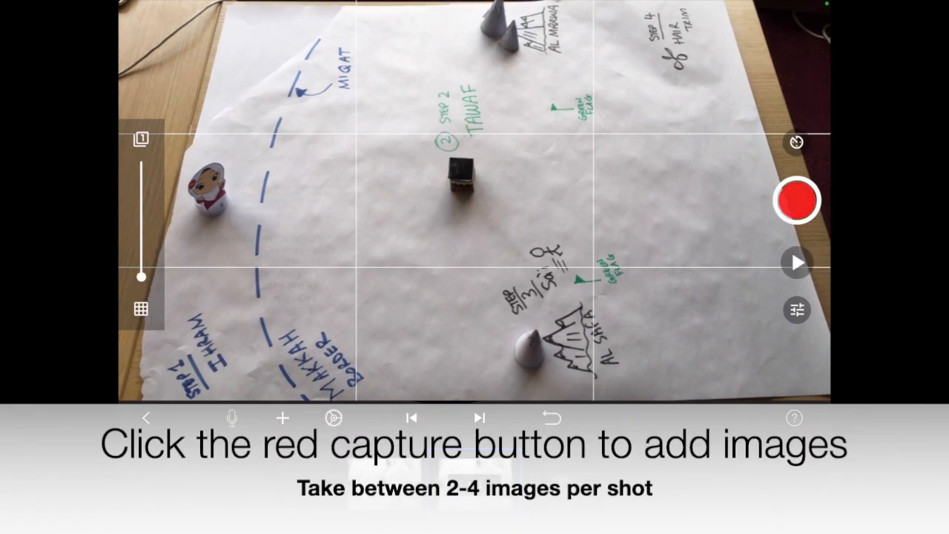
left_click(797, 199)
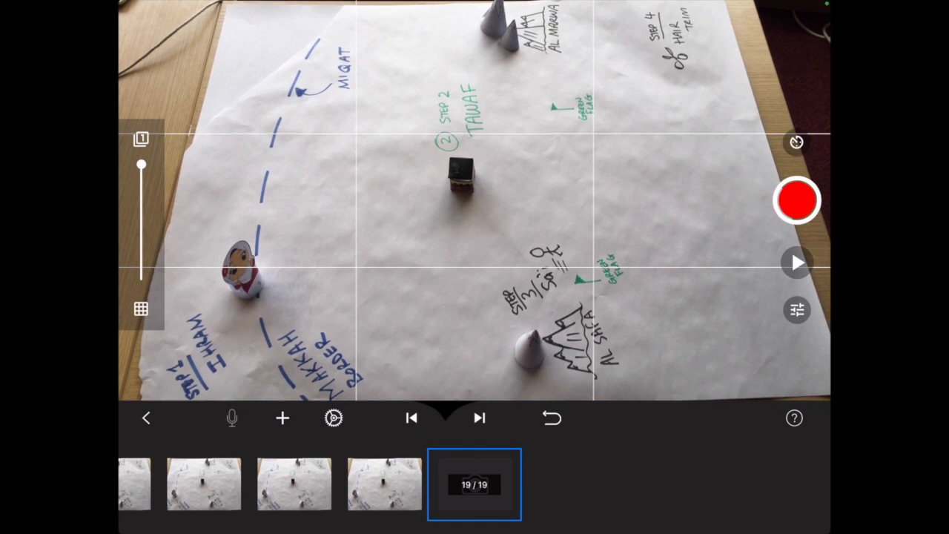
left_click(797, 262)
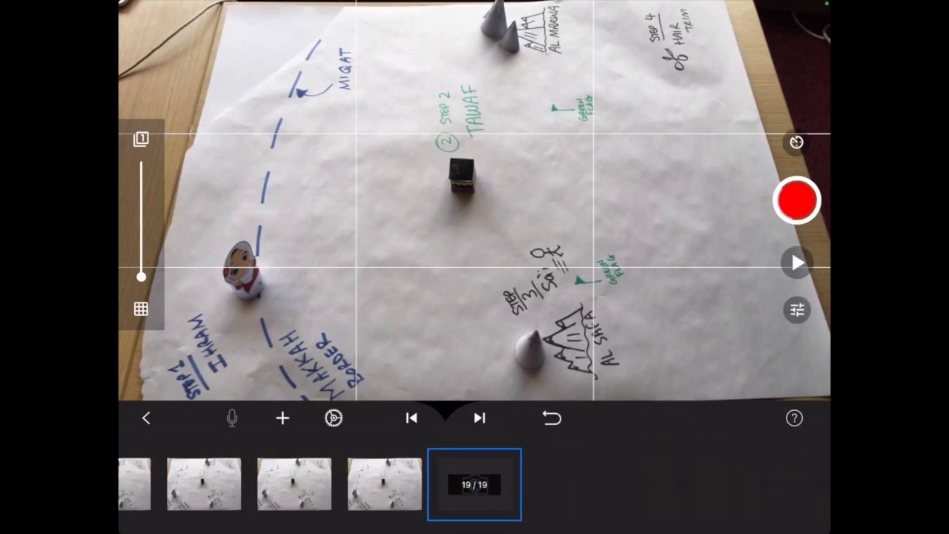
scroll(475, 484, "left", 8)
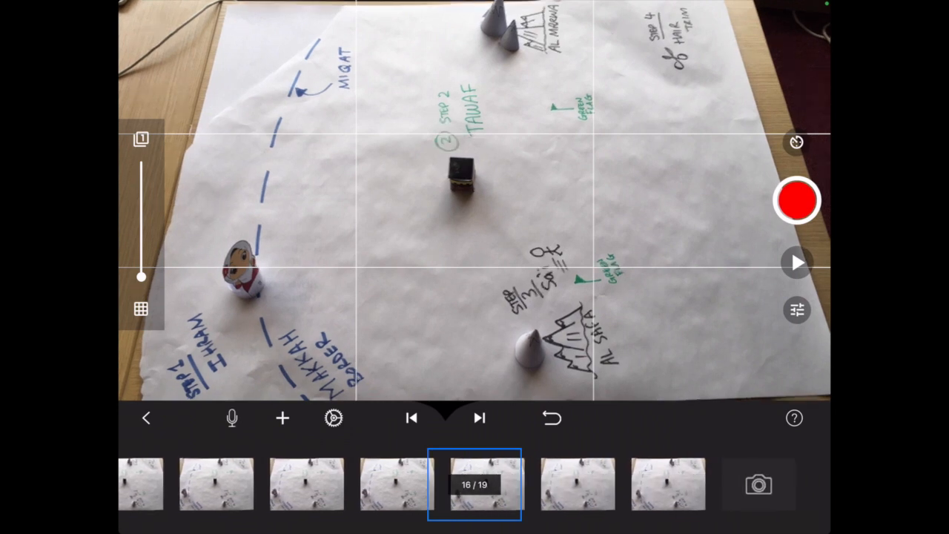
scroll(474, 484, "left", 10)
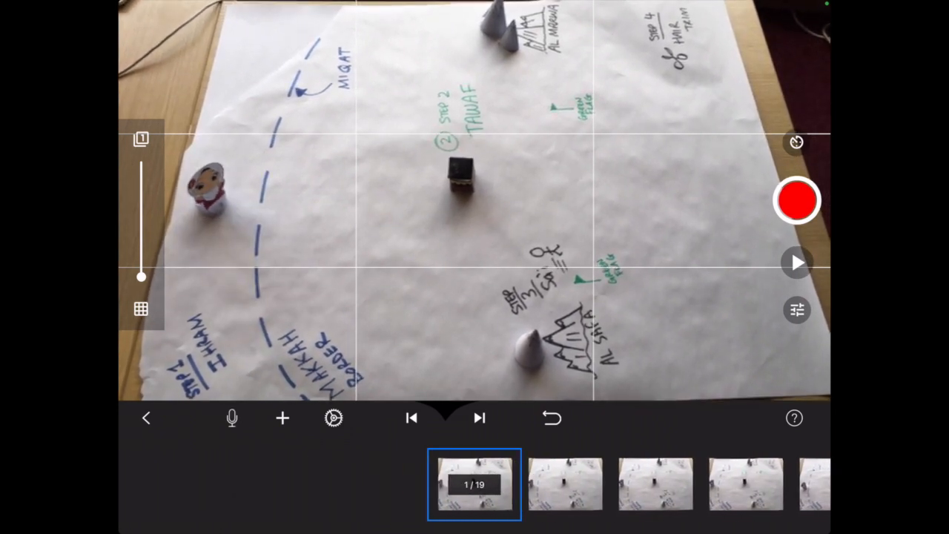
left_click(333, 417)
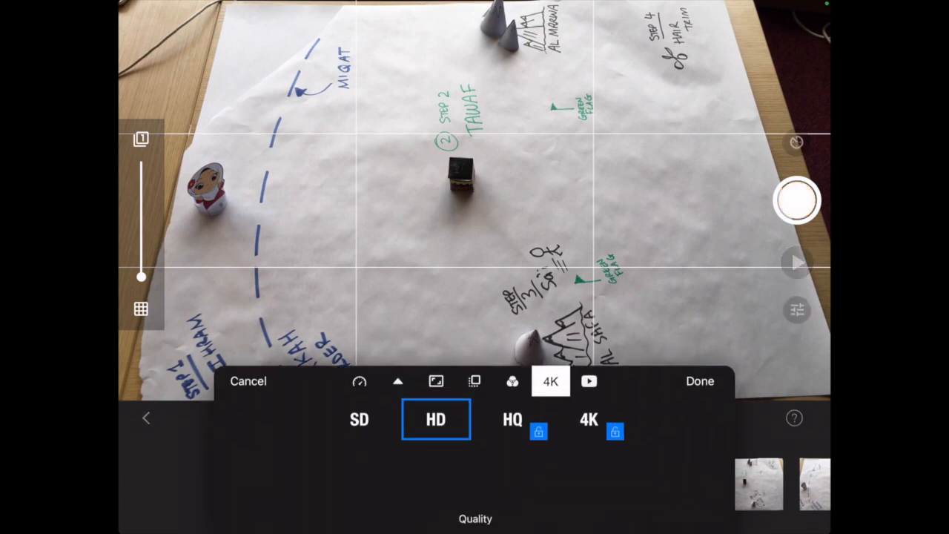
left_click(359, 380)
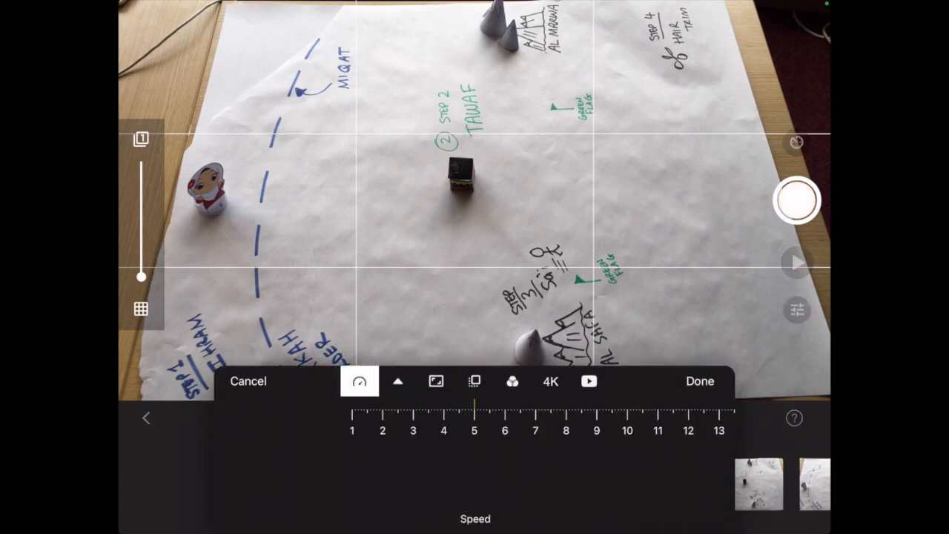
left_click(397, 380)
left_click(436, 380)
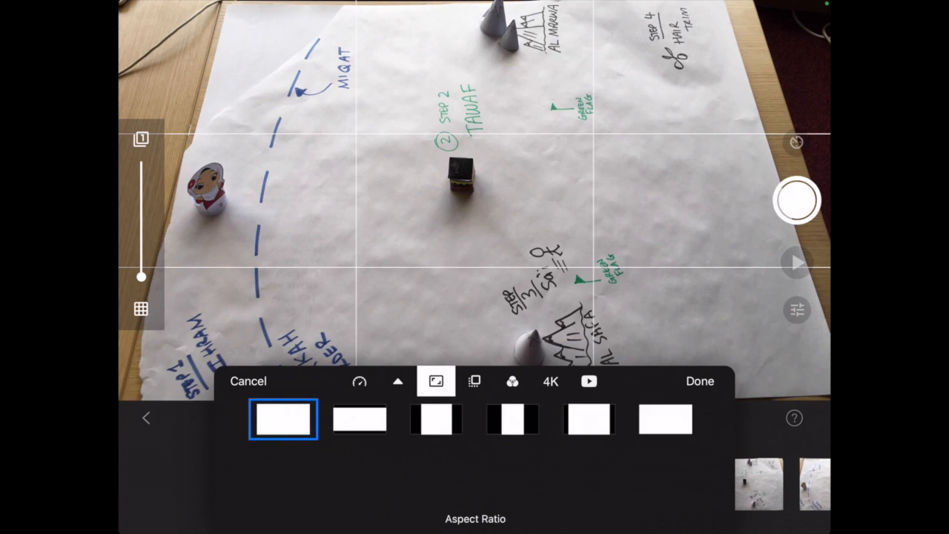
left_click(474, 380)
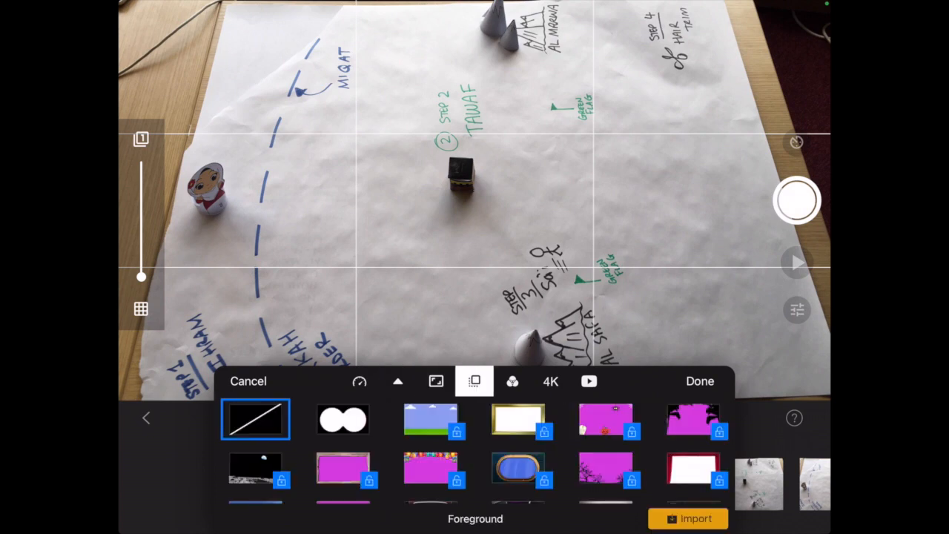
left_click(512, 381)
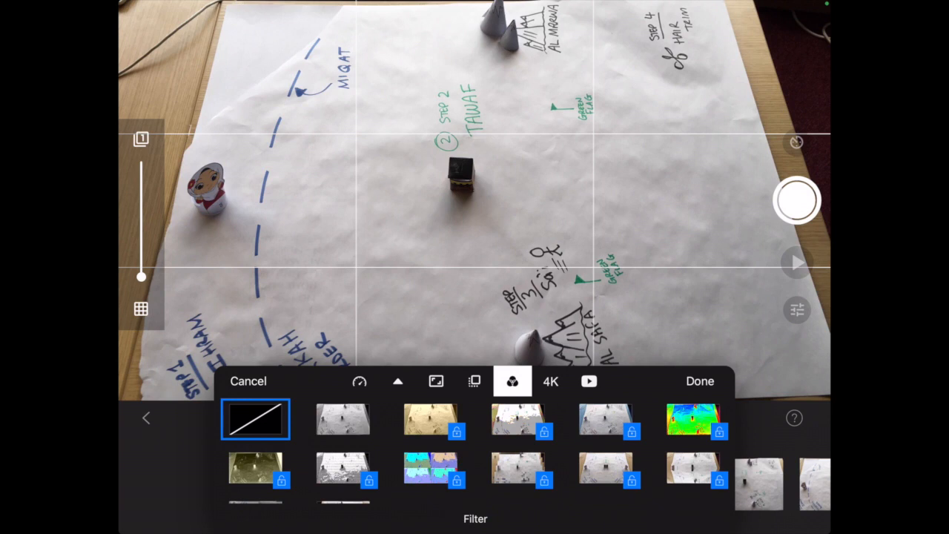
left_click(551, 381)
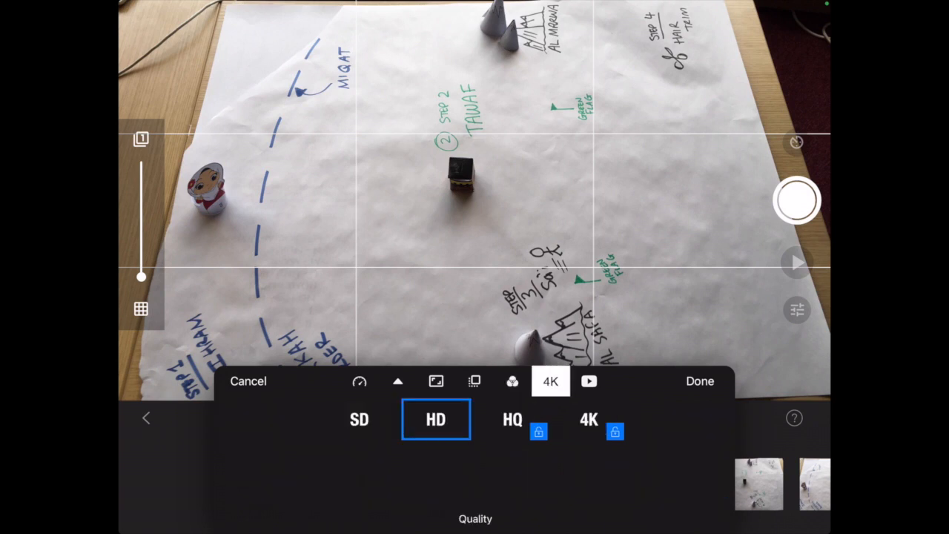
left_click(588, 381)
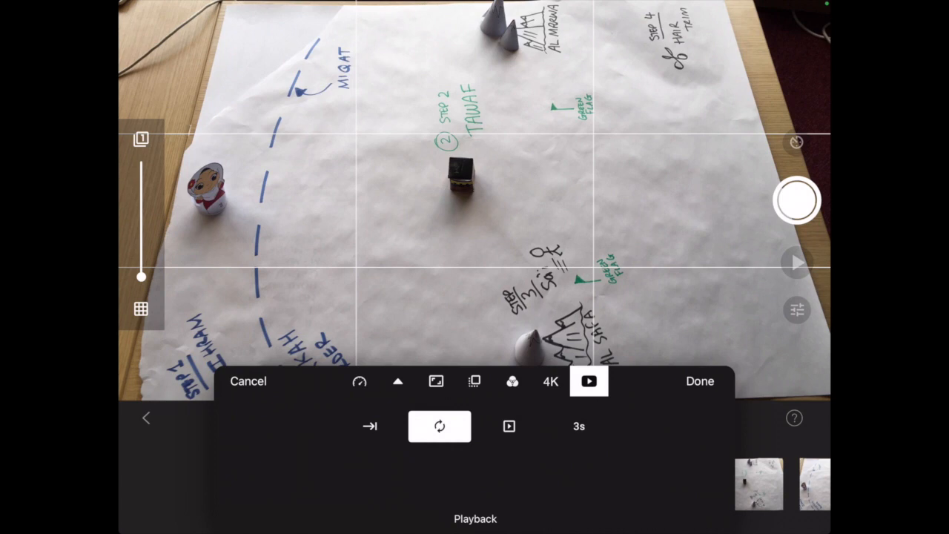
left_click(359, 381)
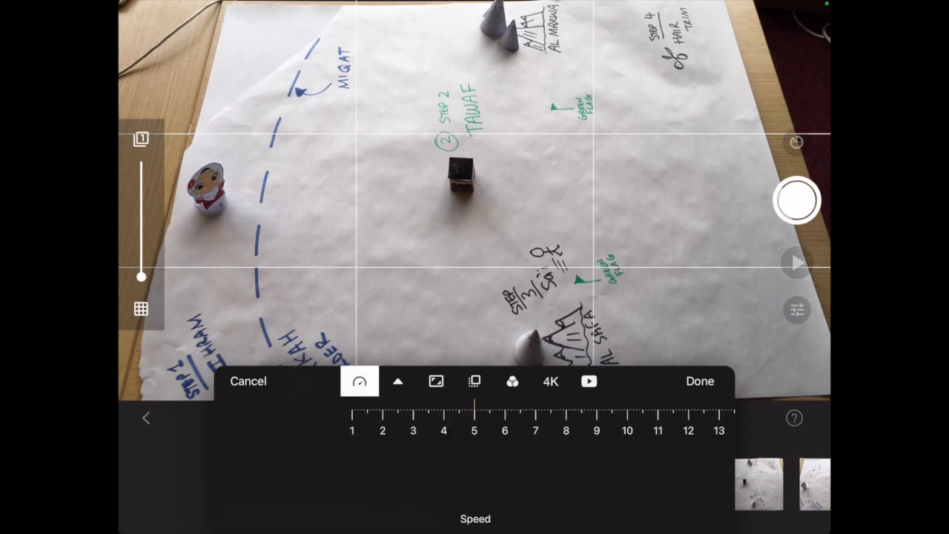
left_click(700, 381)
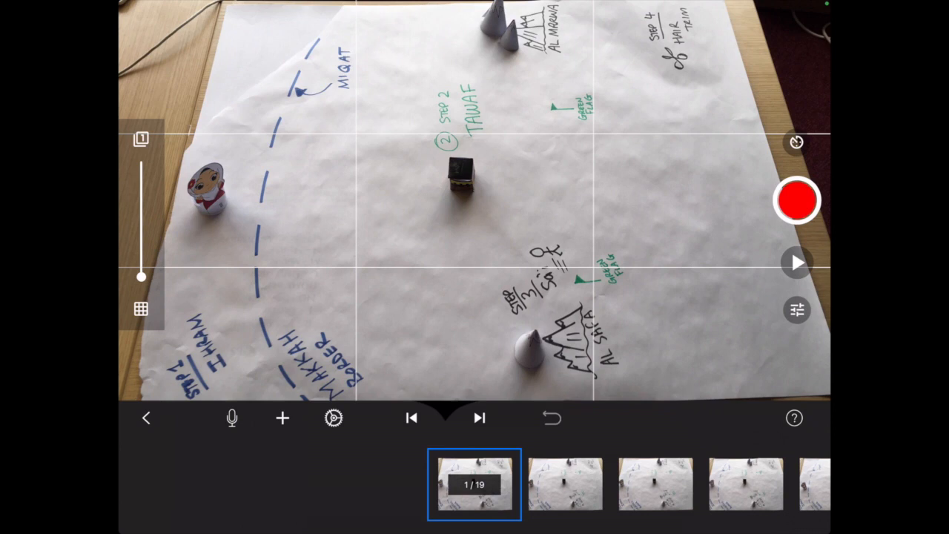
Step: Record a spoken narration with the audio recorder and stop it when finished
left_click(231, 417)
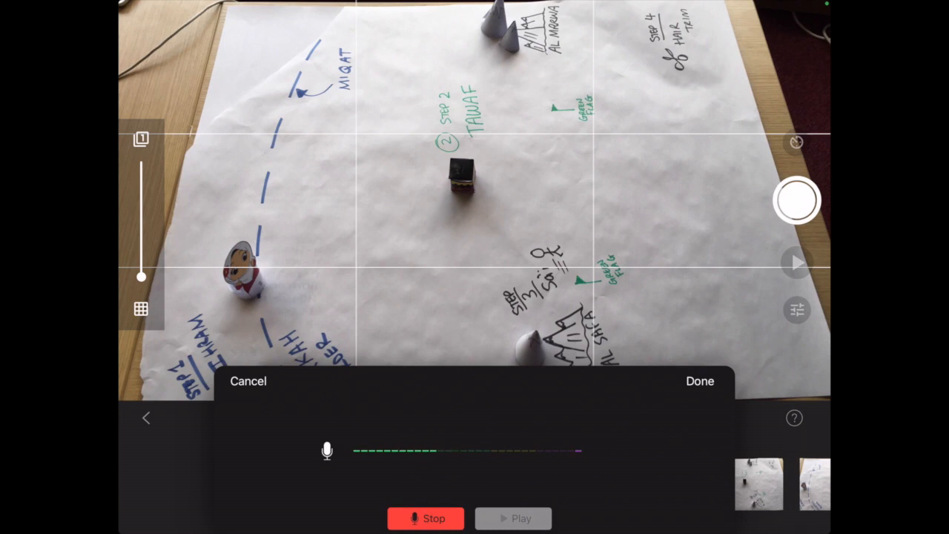
left_click(425, 519)
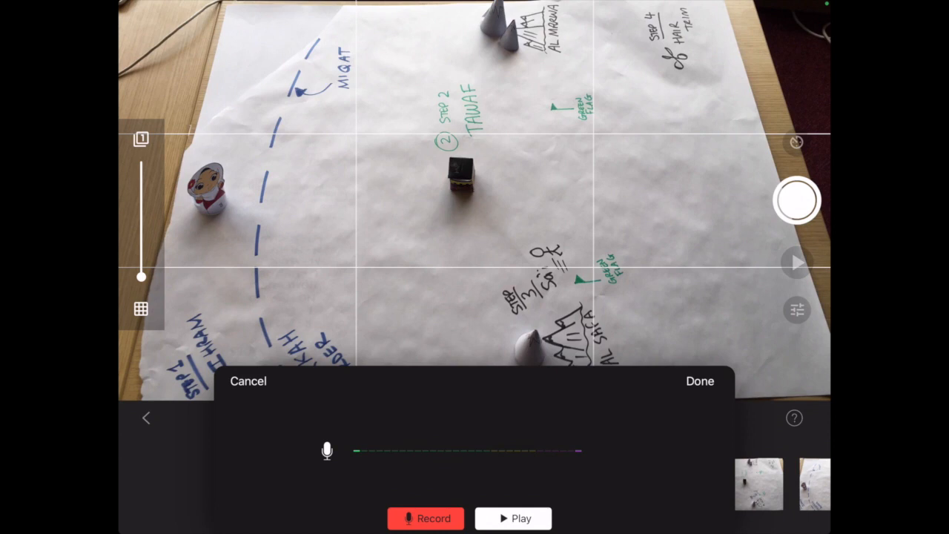
Step: Keep the recorded narration so it starts at frame 1 of 19
left_click(700, 380)
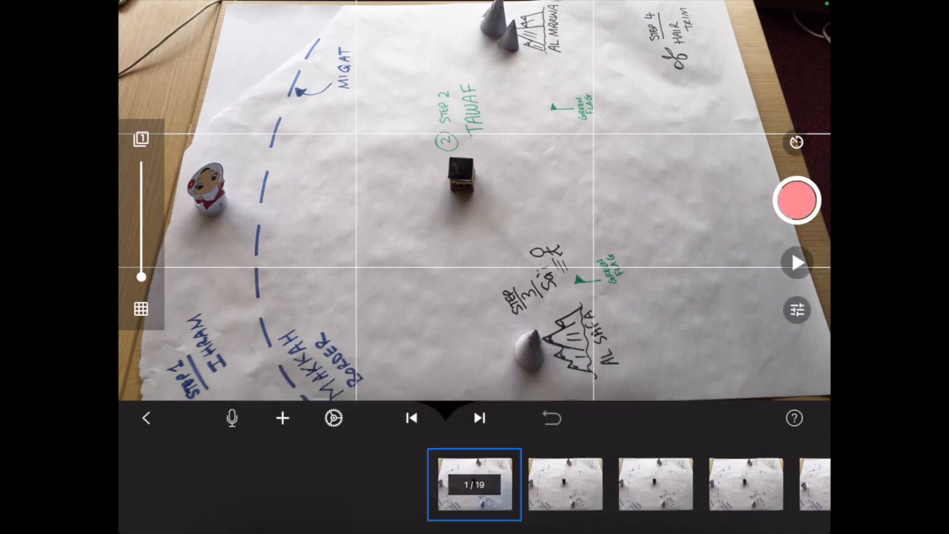